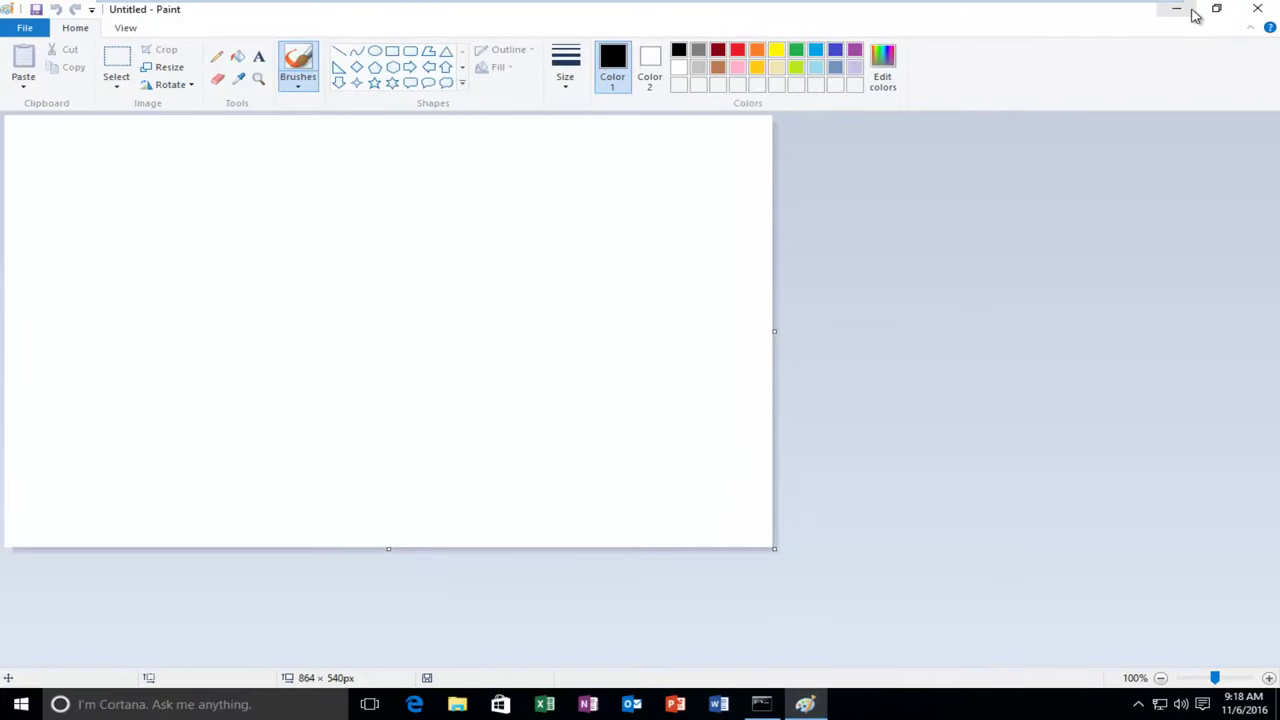
Restore Paint to full screen and draw a circle near the canvas's top-left.
left_click(1192, 14)
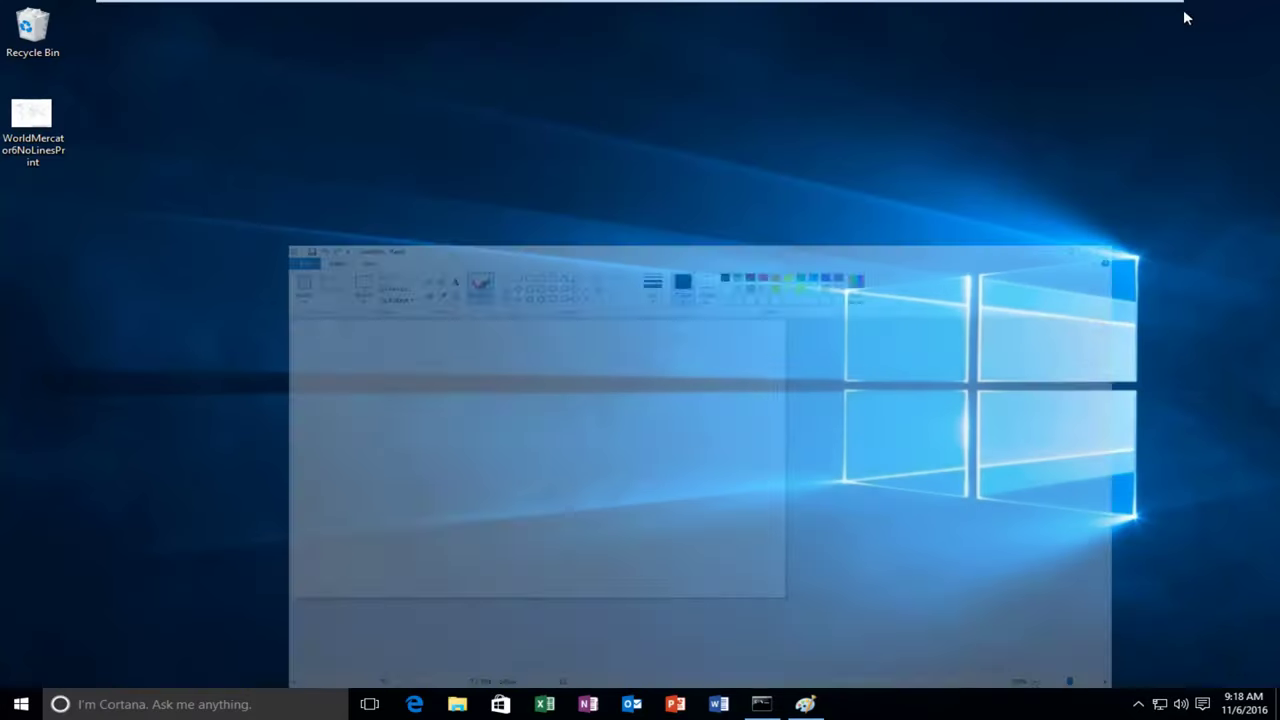
left_click(805, 704)
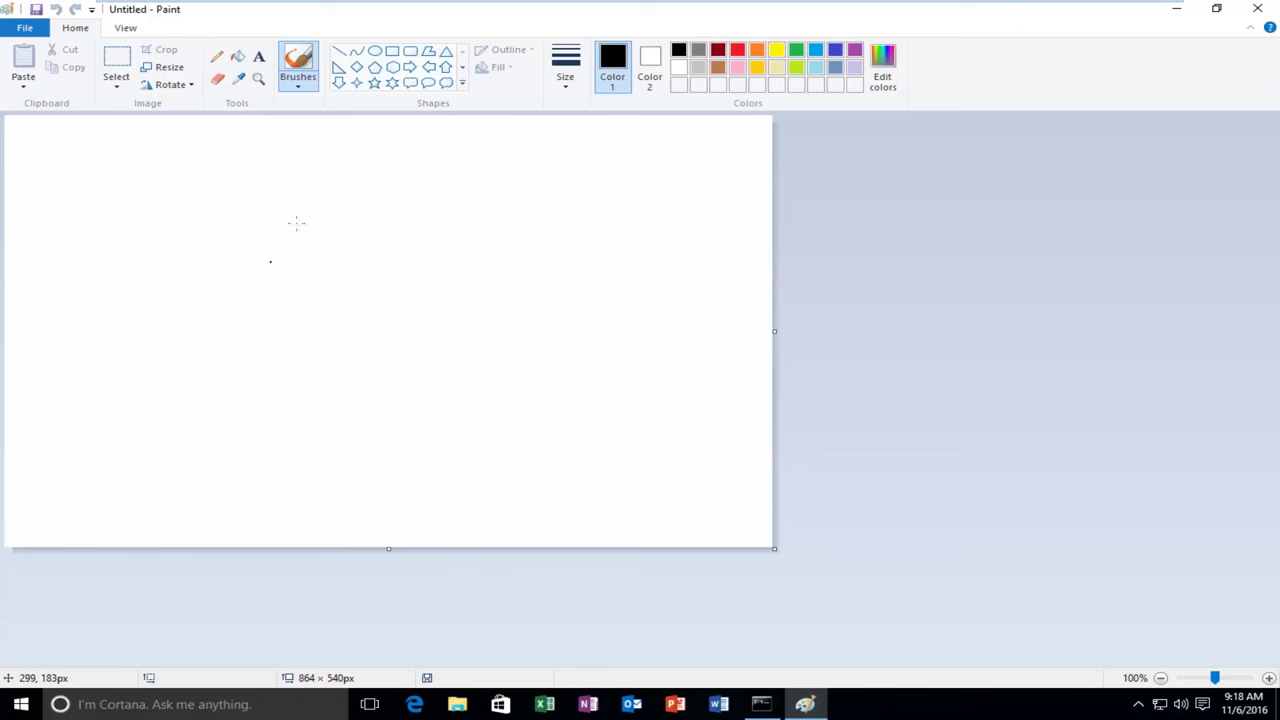
left_click(375, 51)
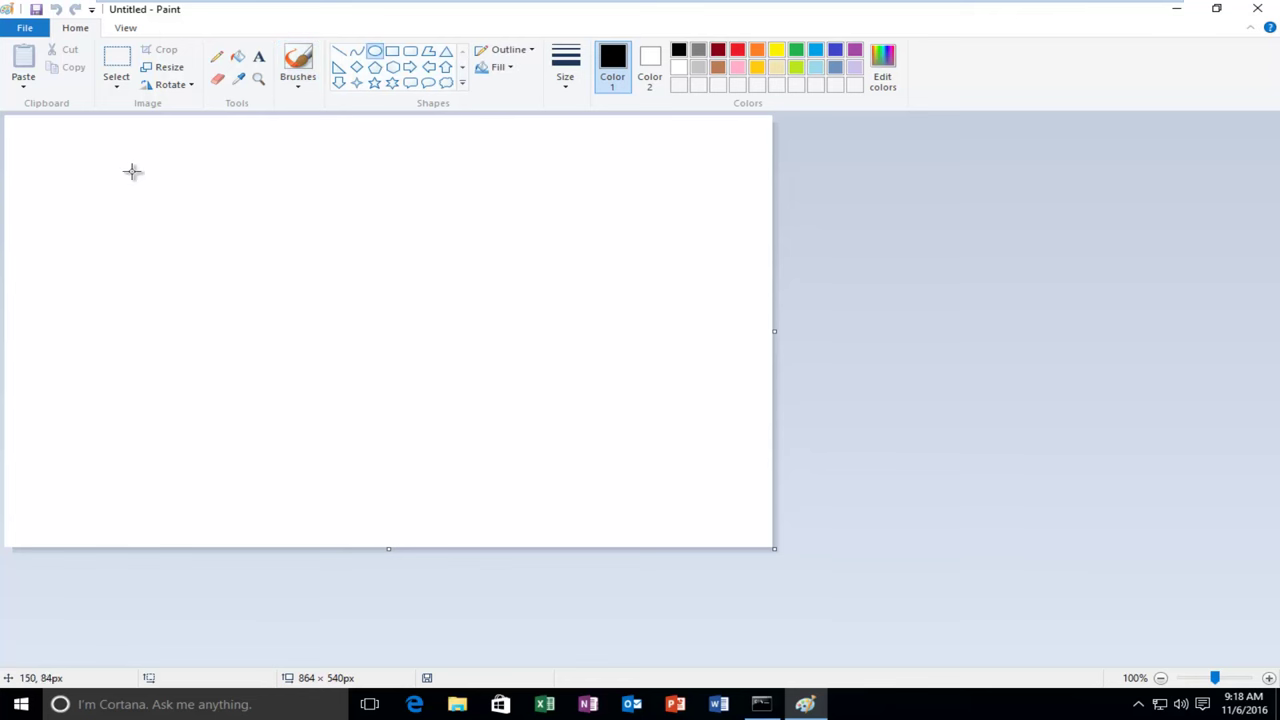
left_click_drag(131, 153, 294, 300)
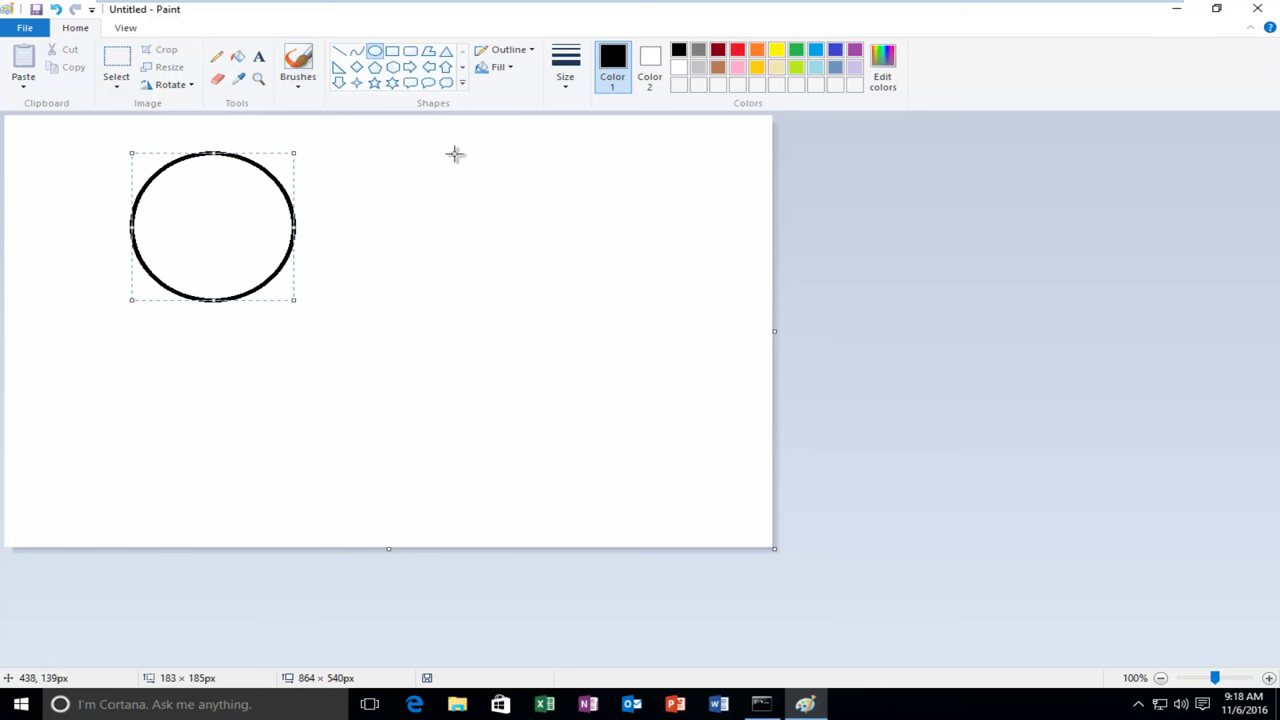
Add an up arrow right of the circle and a hexagon below it.
left_click(447, 66)
left_click_drag(552, 339, 433, 181)
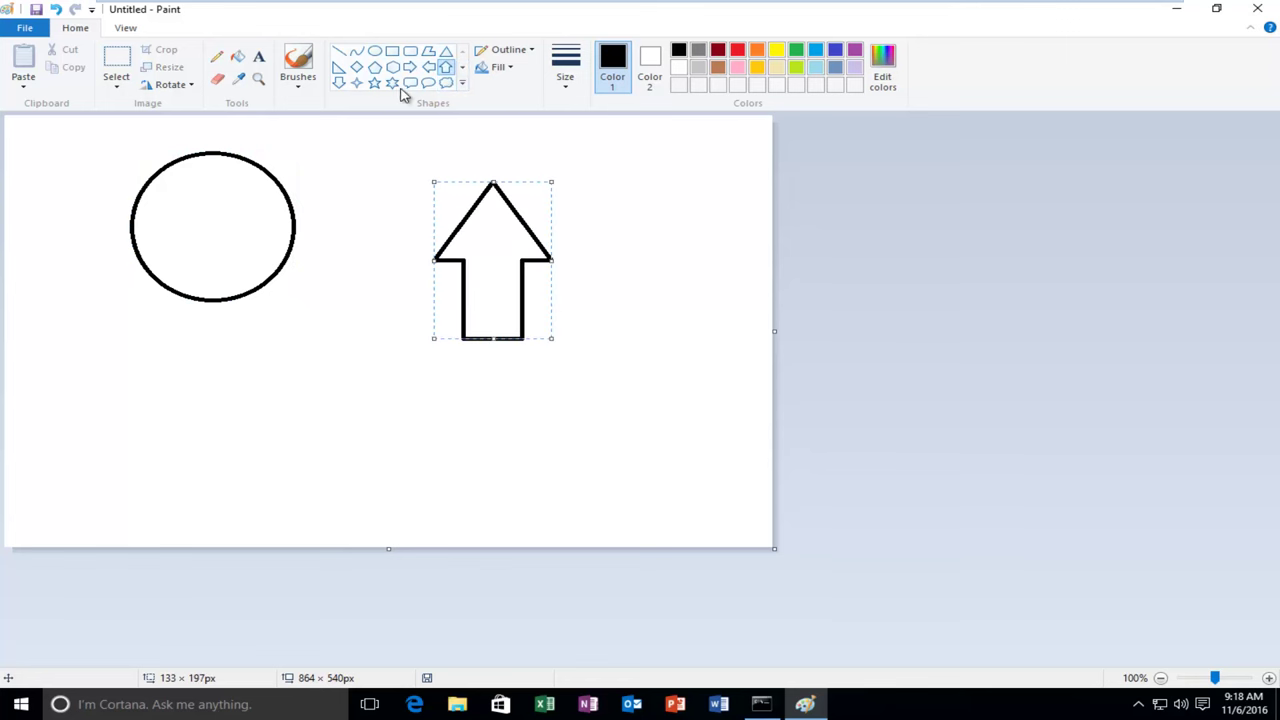
left_click(393, 67)
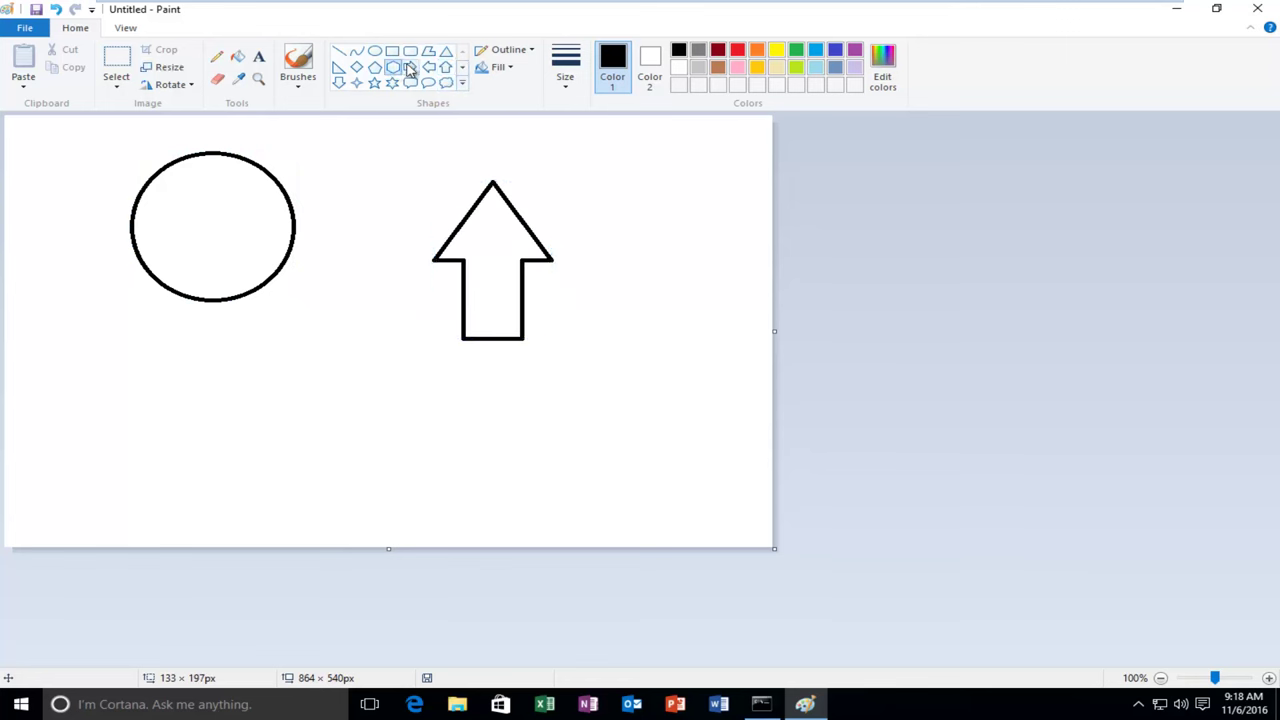
left_click_drag(212, 354, 380, 512)
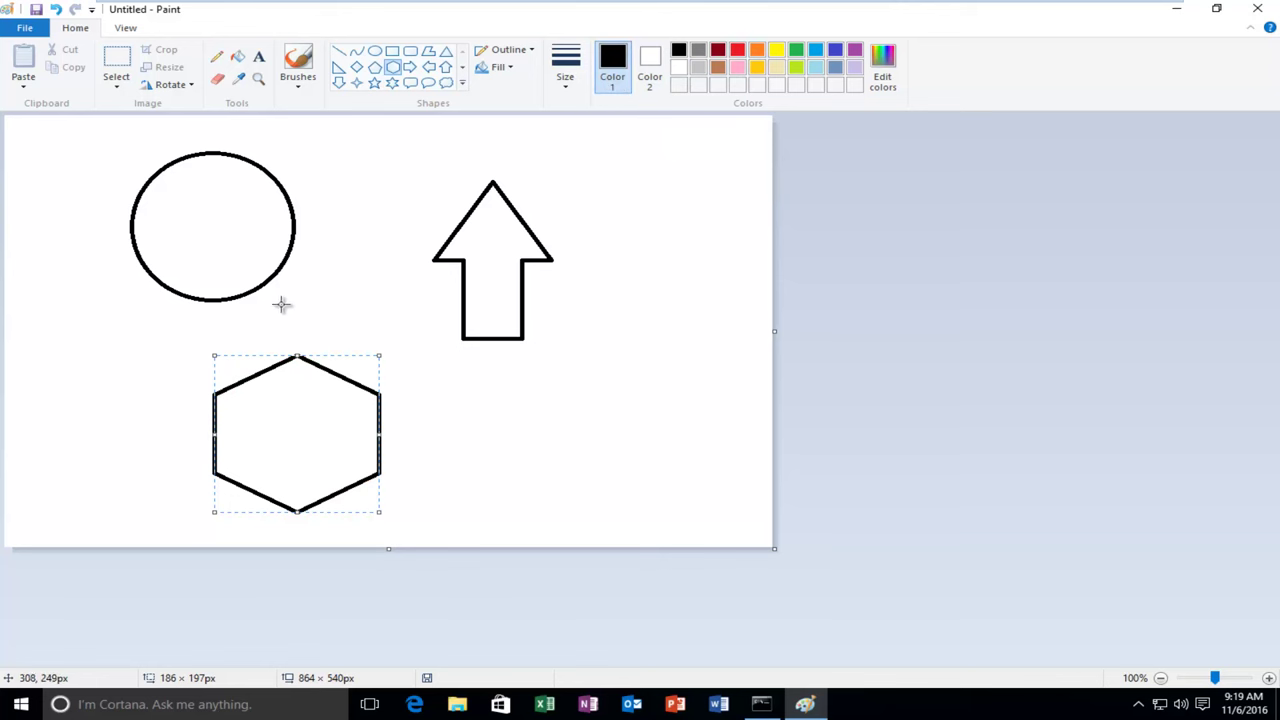
Deselect the hexagon and fill the up arrow with green.
left_click(332, 298)
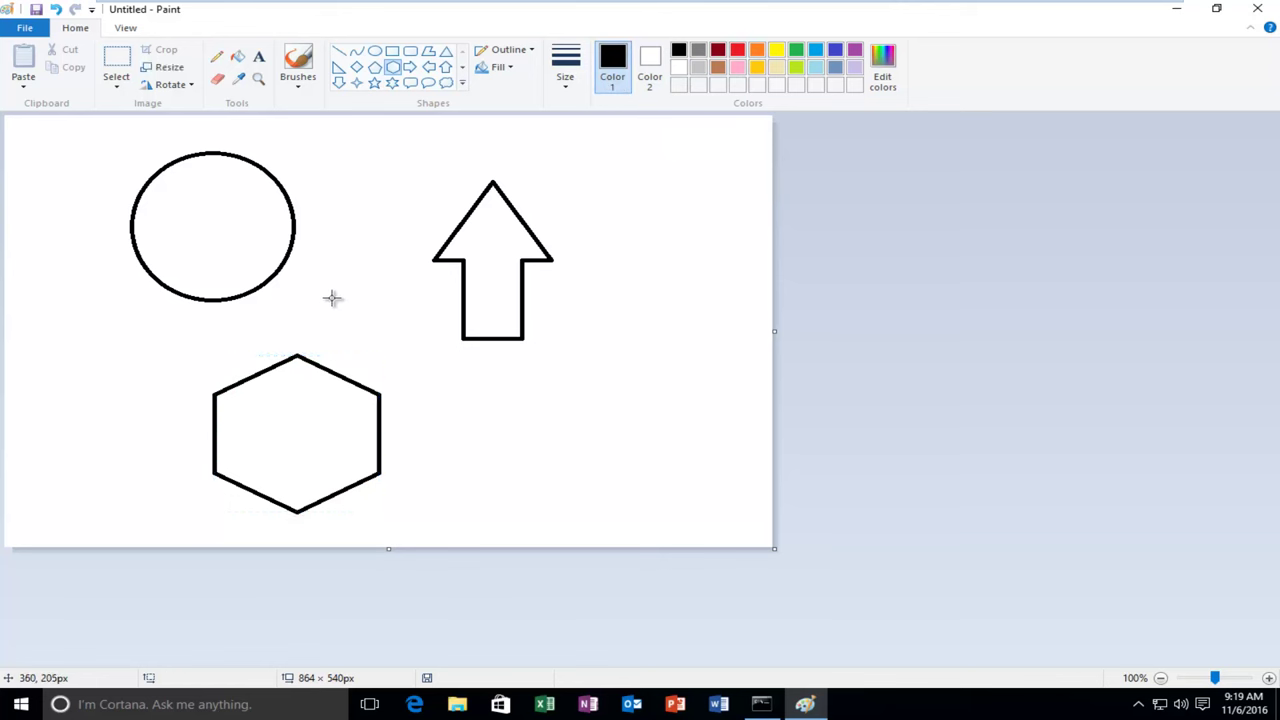
left_click(795, 51)
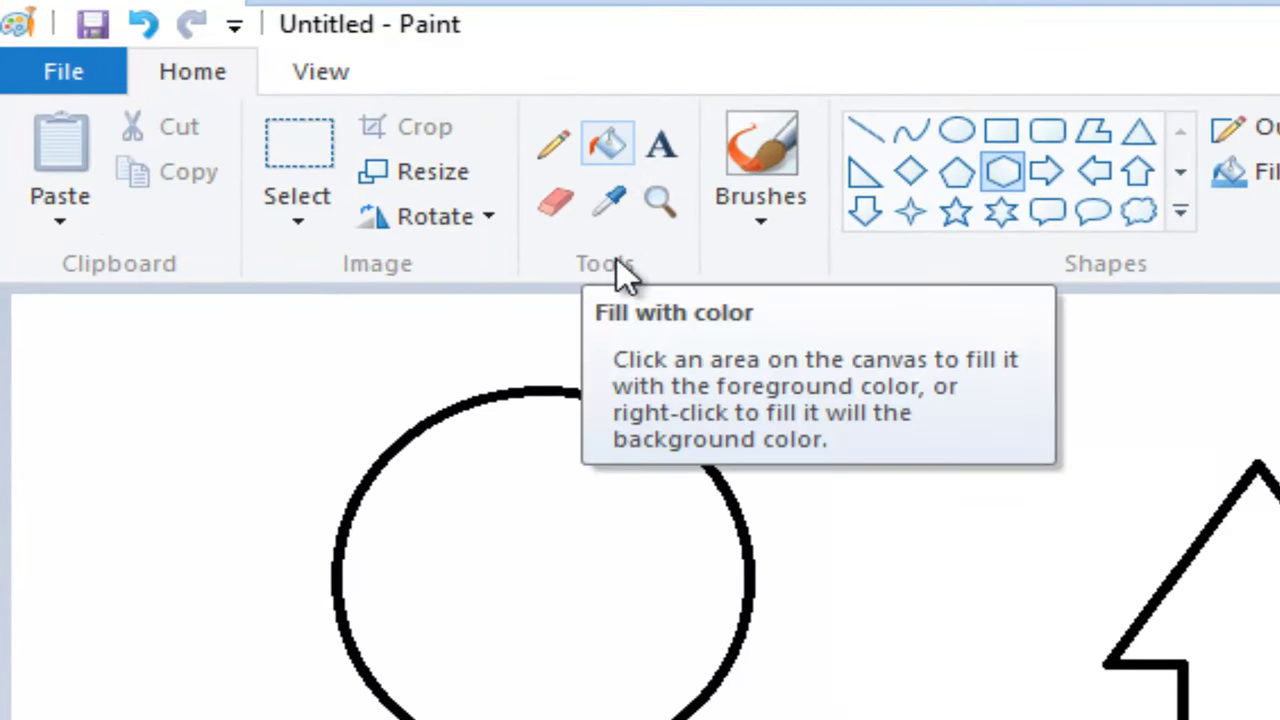
left_click(612, 142)
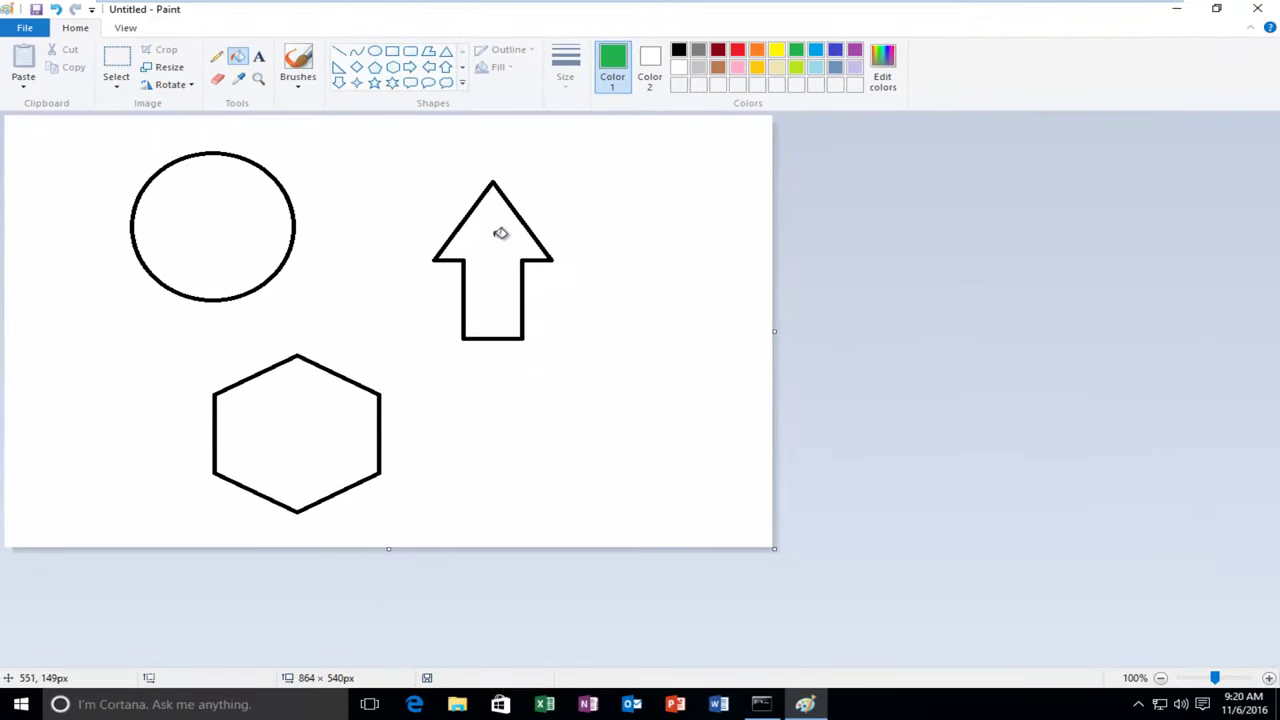
left_click(500, 233)
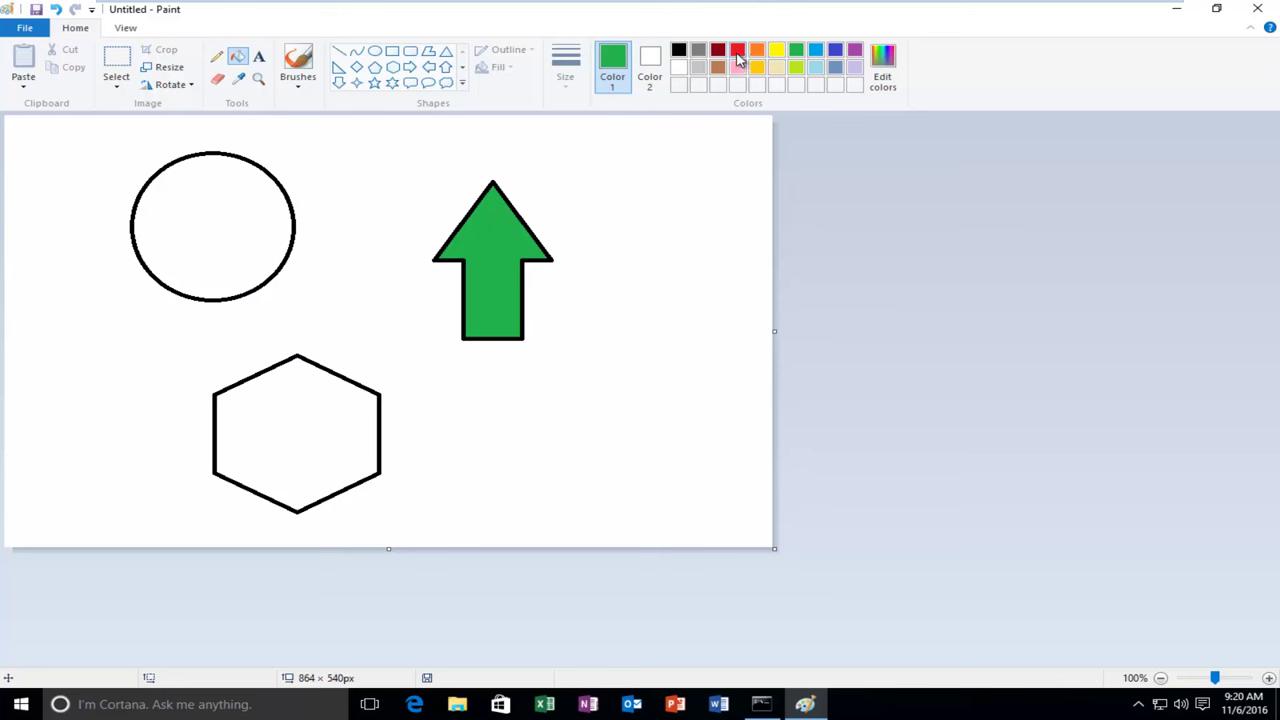
Fill the circle red and the hexagon orange.
left_click(738, 52)
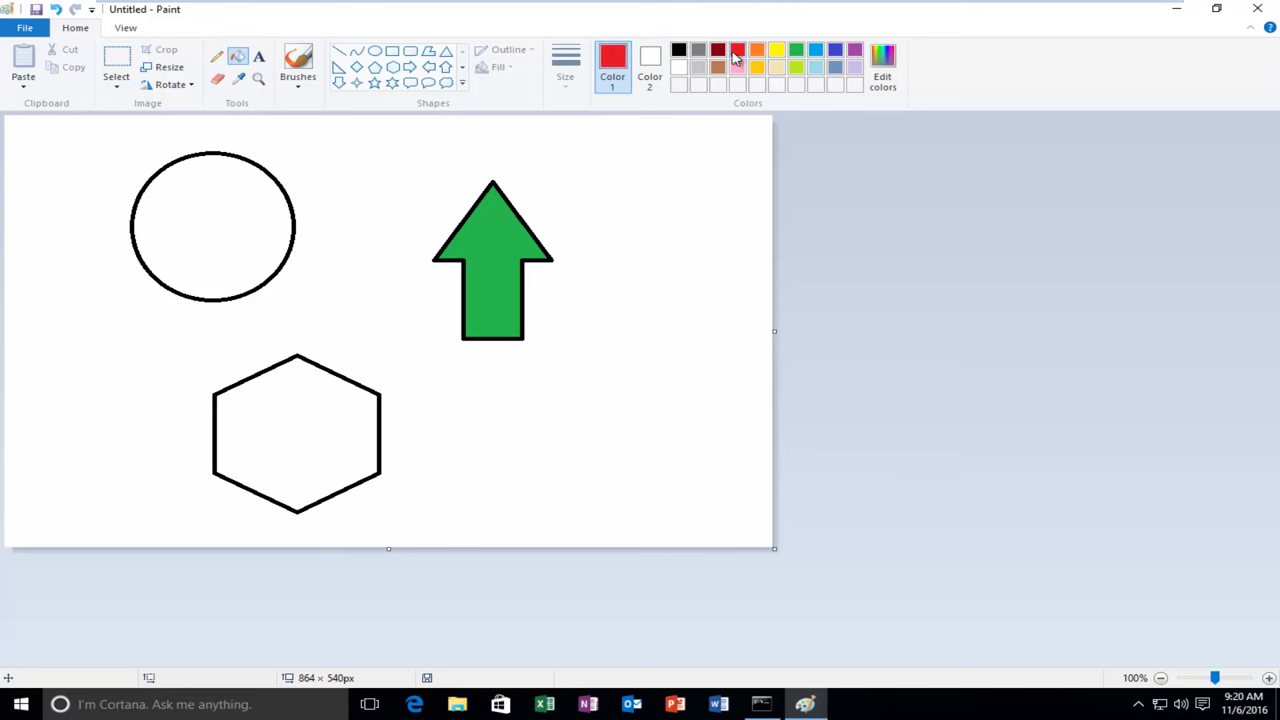
left_click(231, 212)
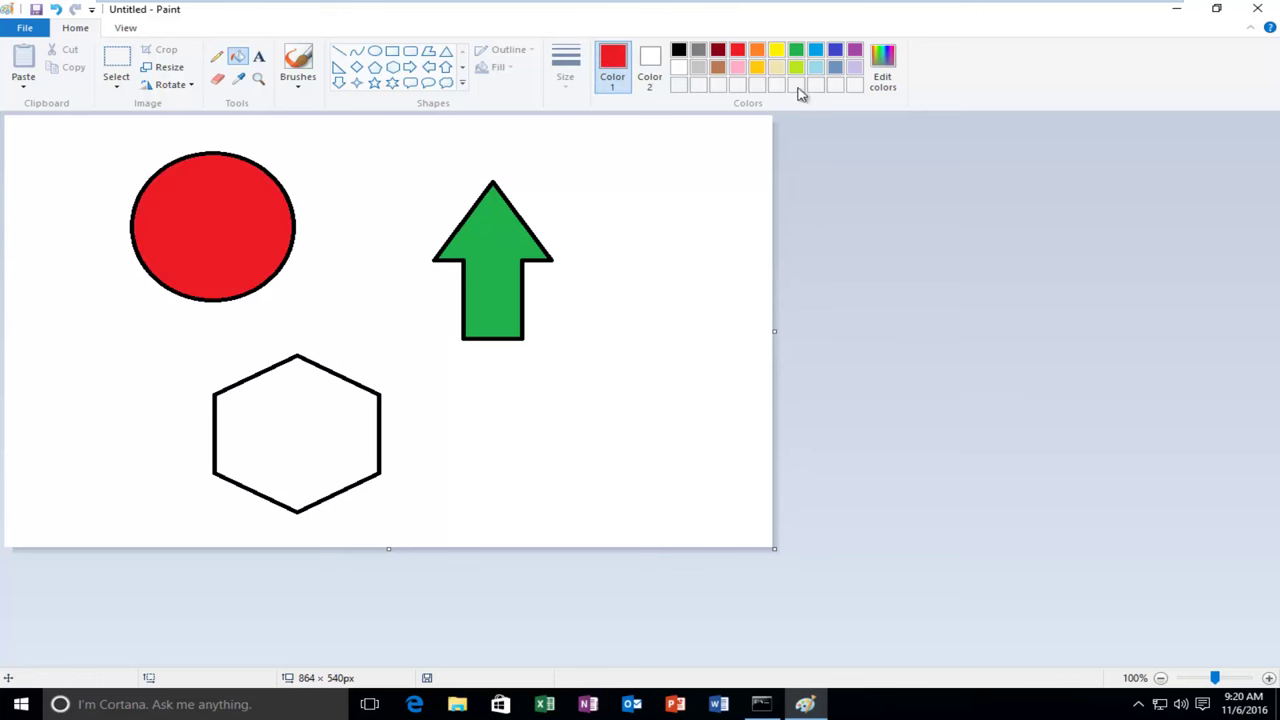
left_click(758, 52)
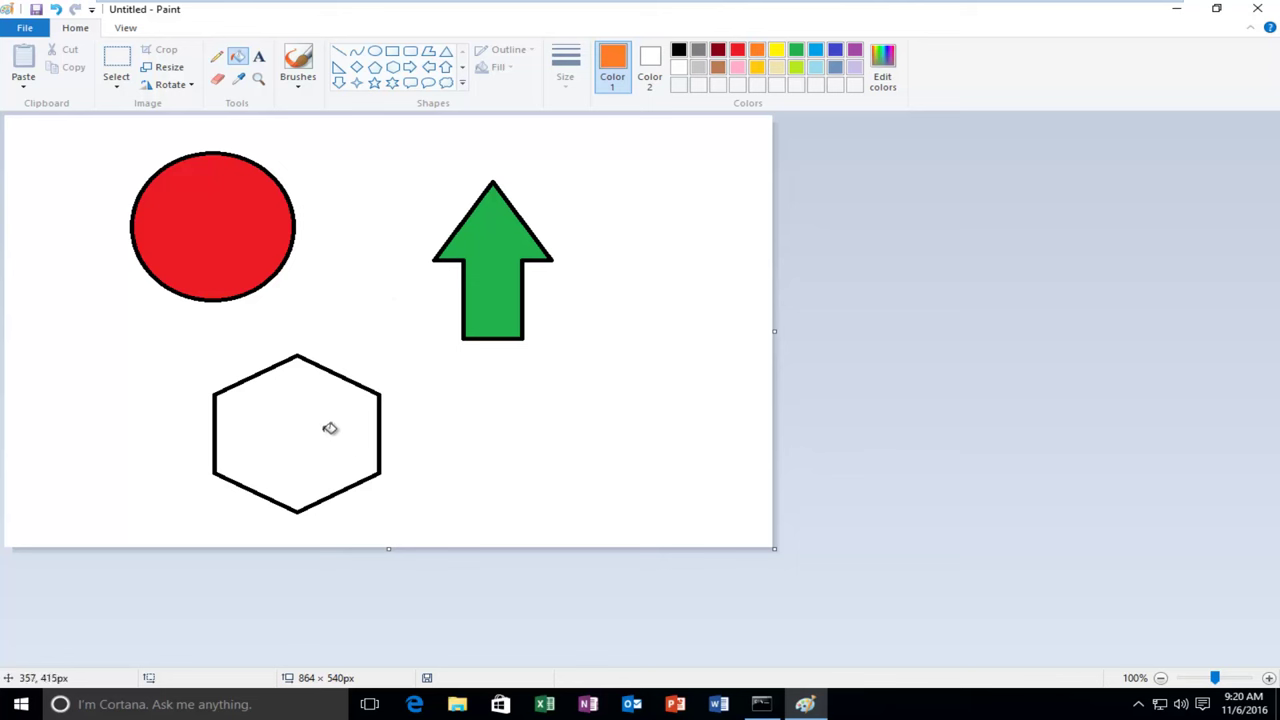
left_click(296, 418)
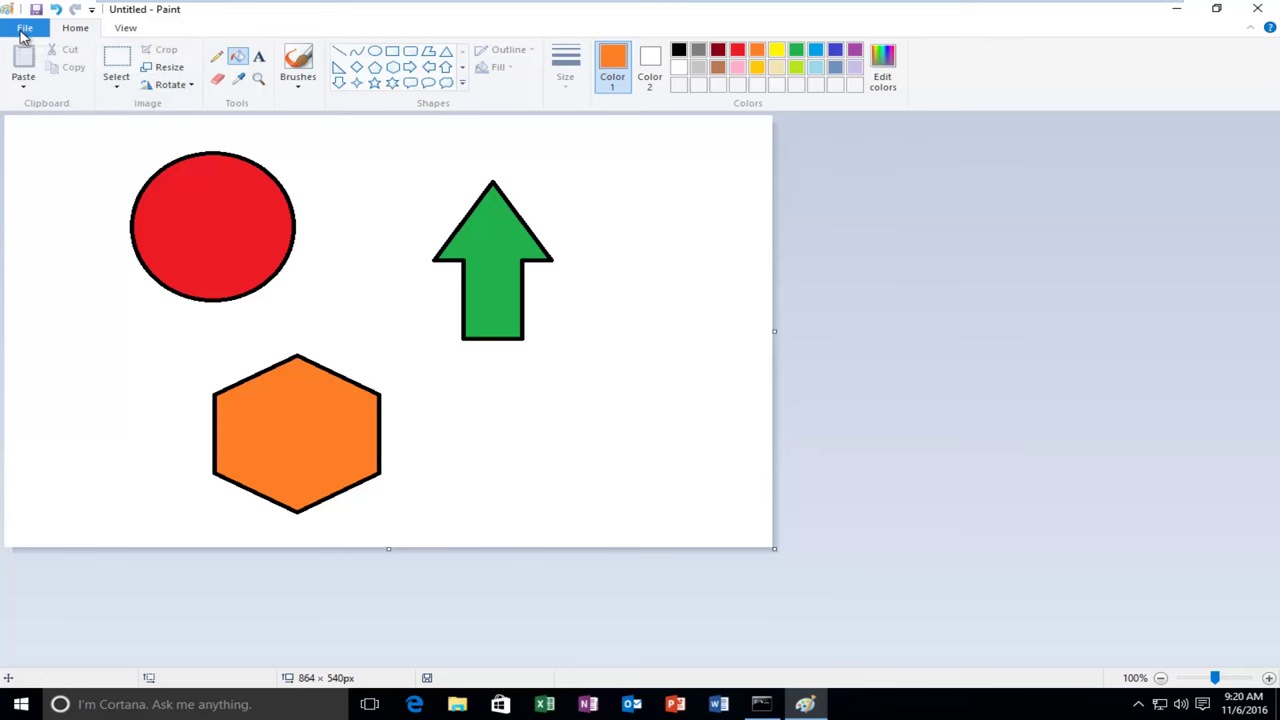
Open WorldMercator6NoLinesPrint, choosing Don't Save for the Untitled shapes drawing.
key("alt+f")
left_click(55, 93)
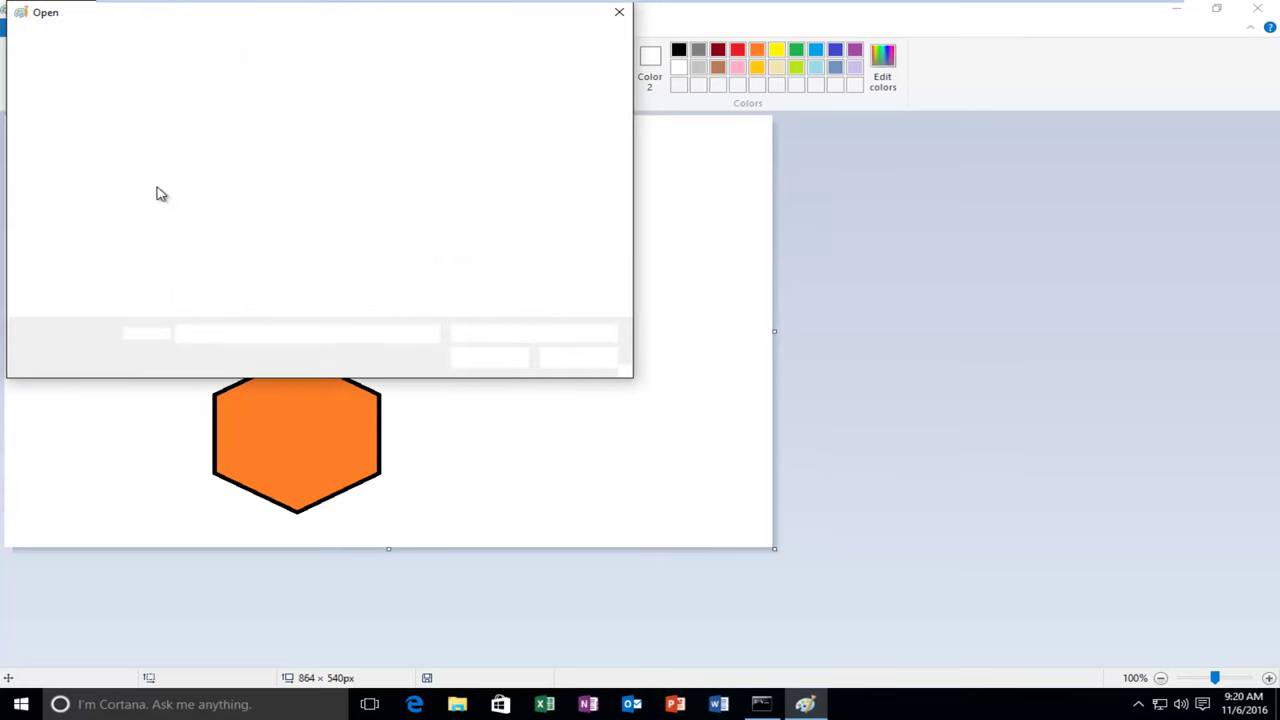
left_click(216, 134)
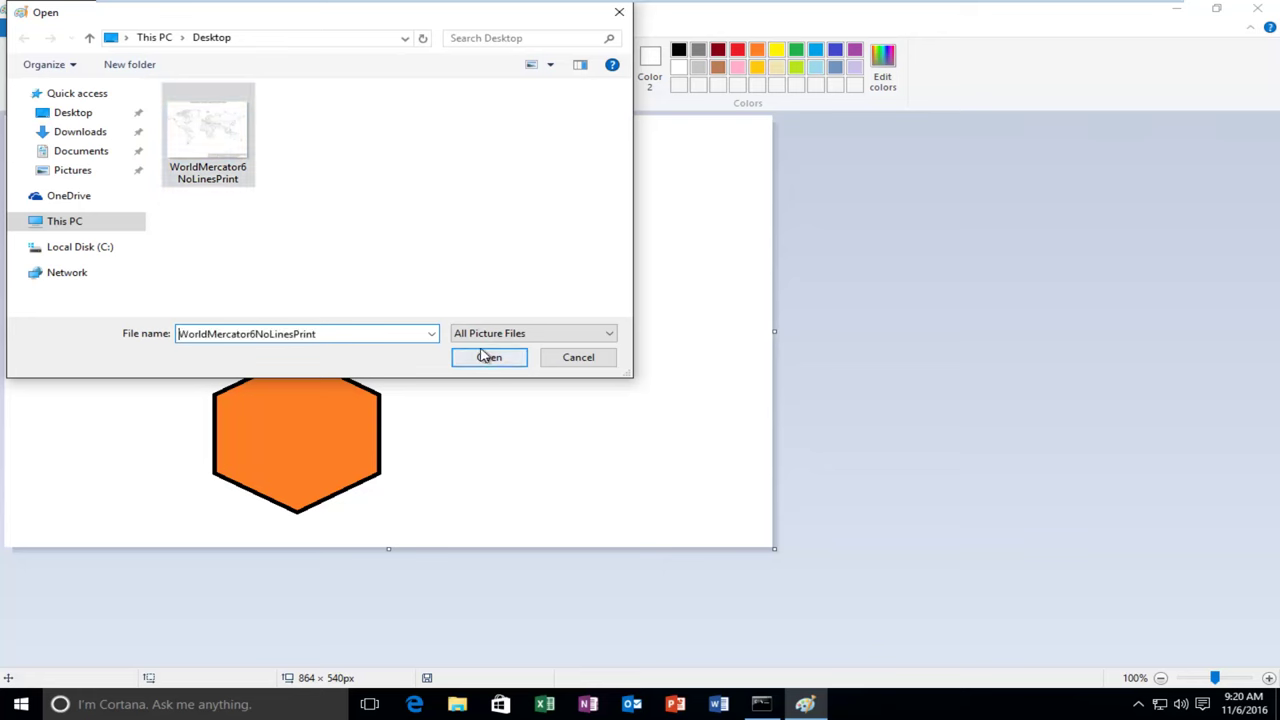
left_click(489, 358)
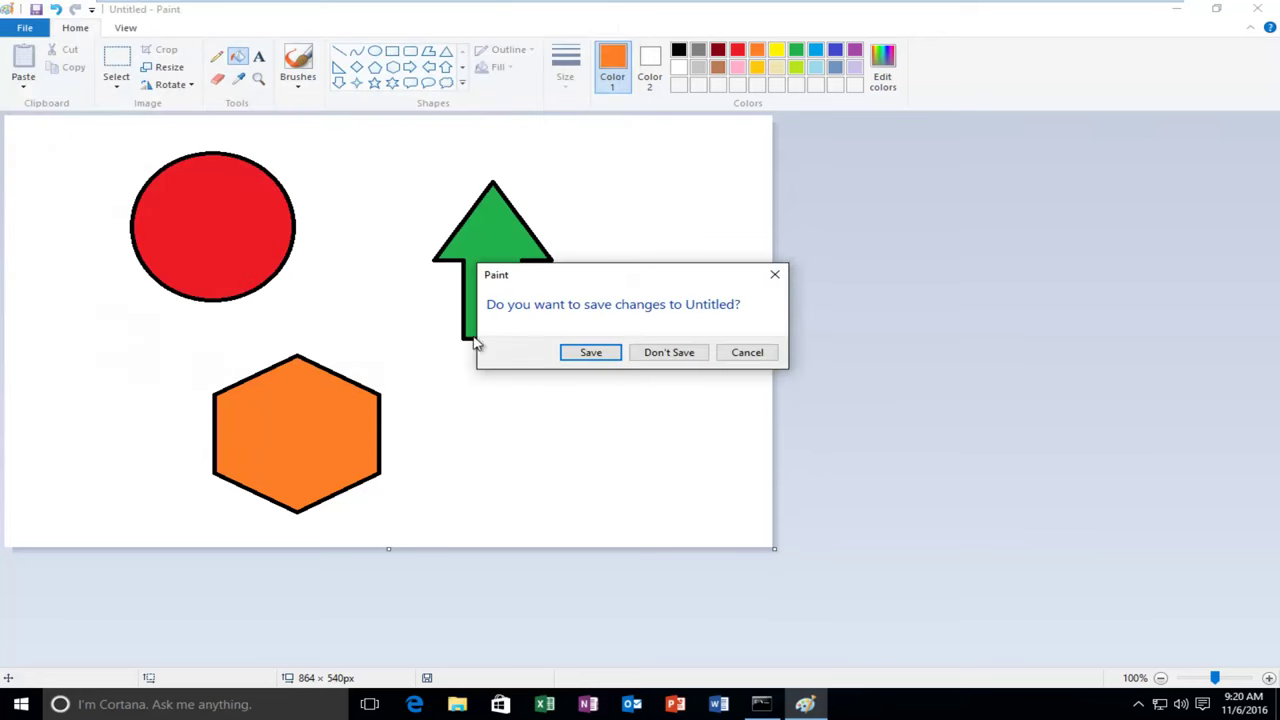
left_click(661, 356)
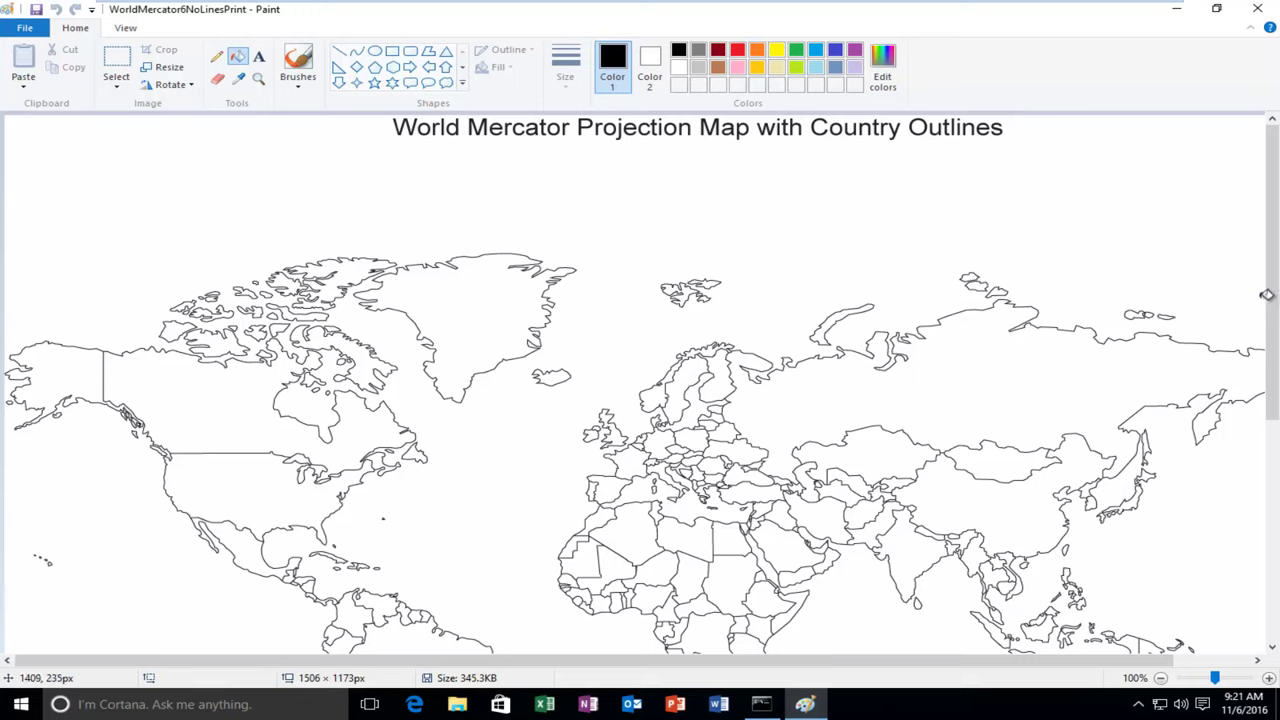
Fill Russia light blue, Greenland orange and Sudan dark red.
scroll(1265, 291, "down", 3)
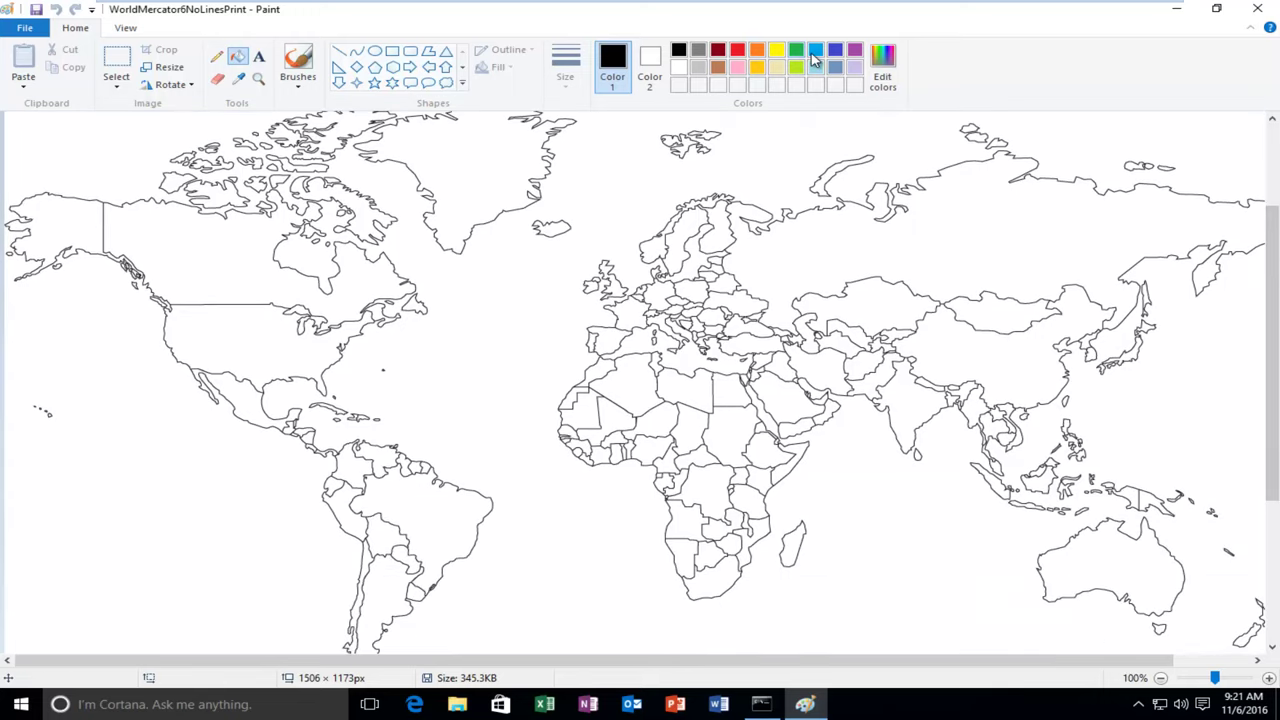
left_click(816, 55)
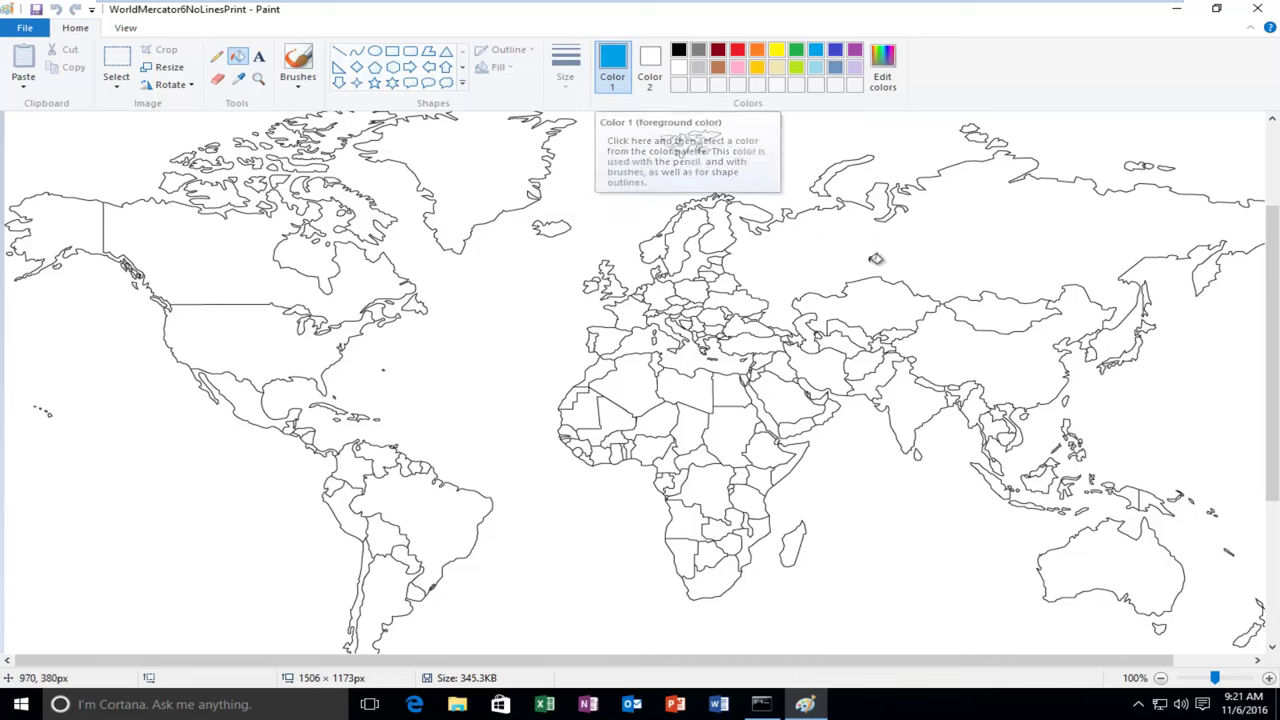
left_click(975, 250)
left_click(757, 51)
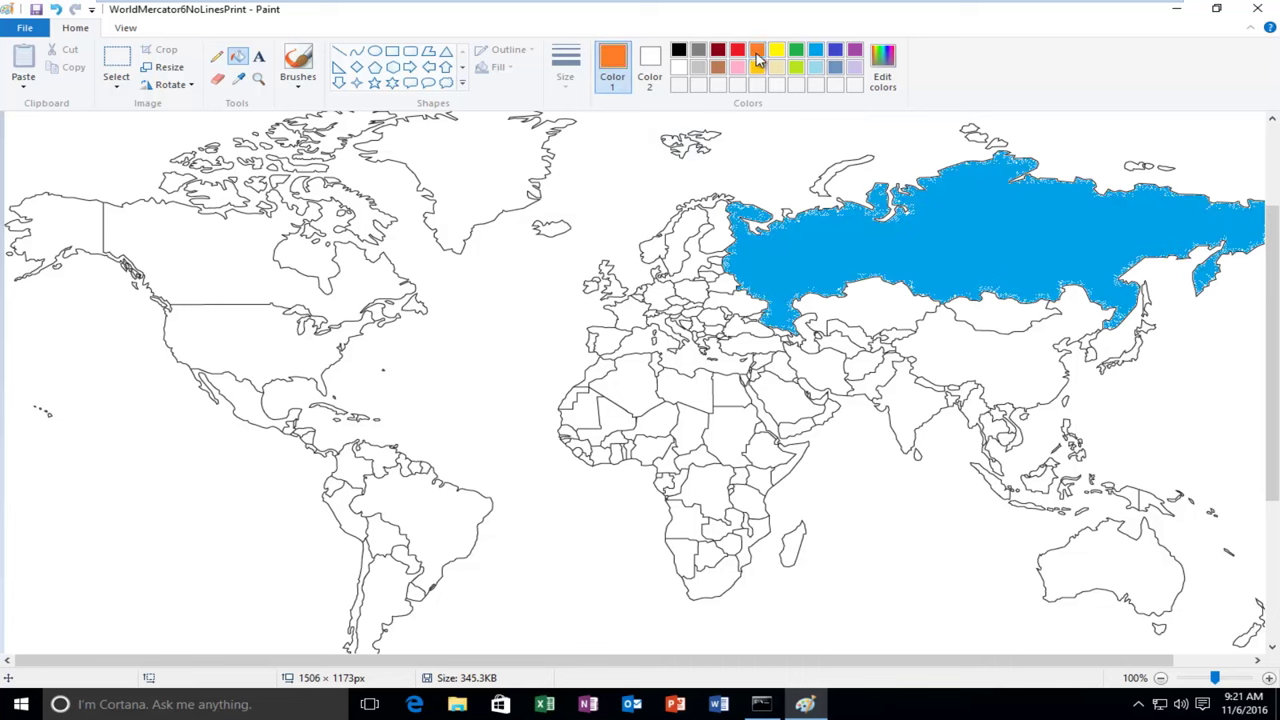
left_click(490, 158)
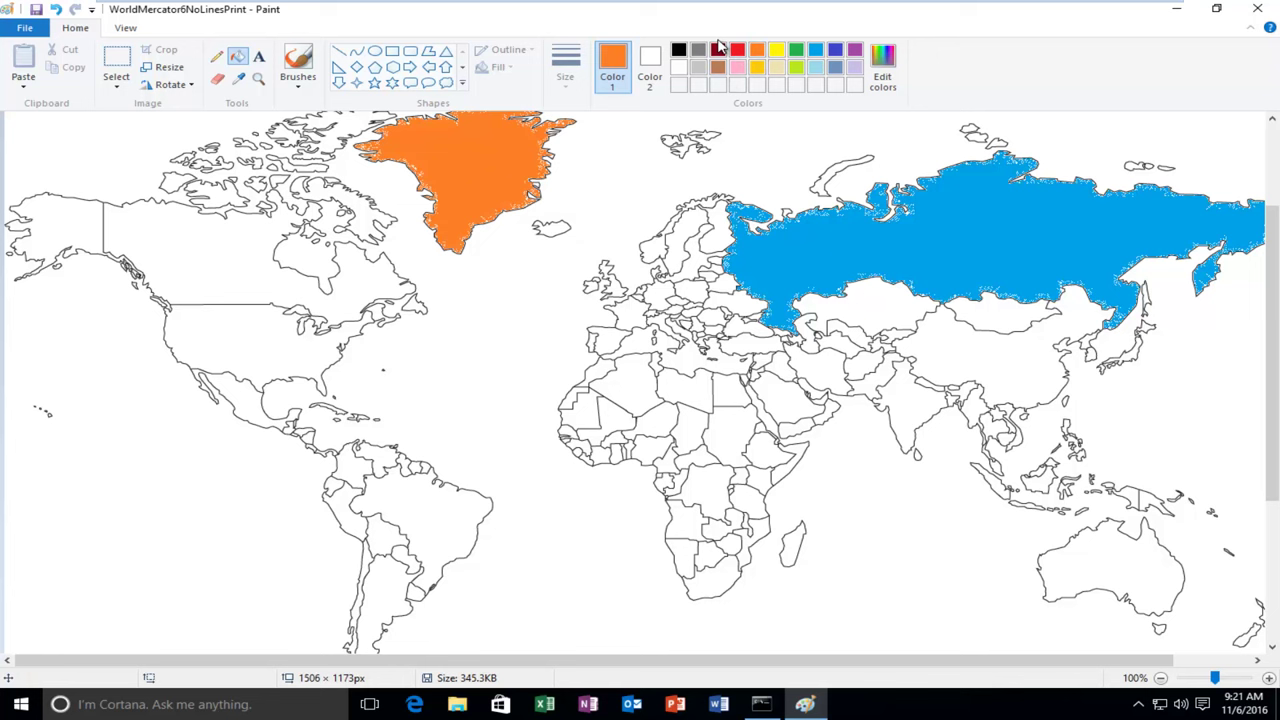
left_click(718, 50)
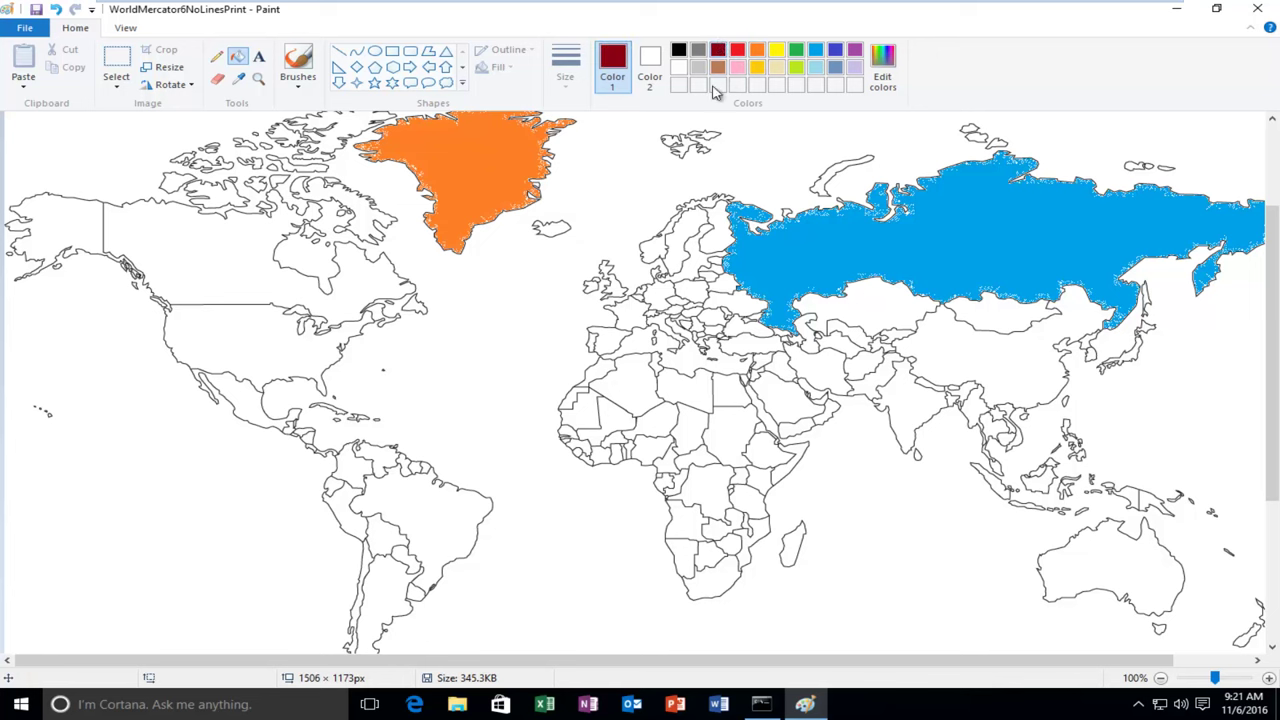
left_click(735, 436)
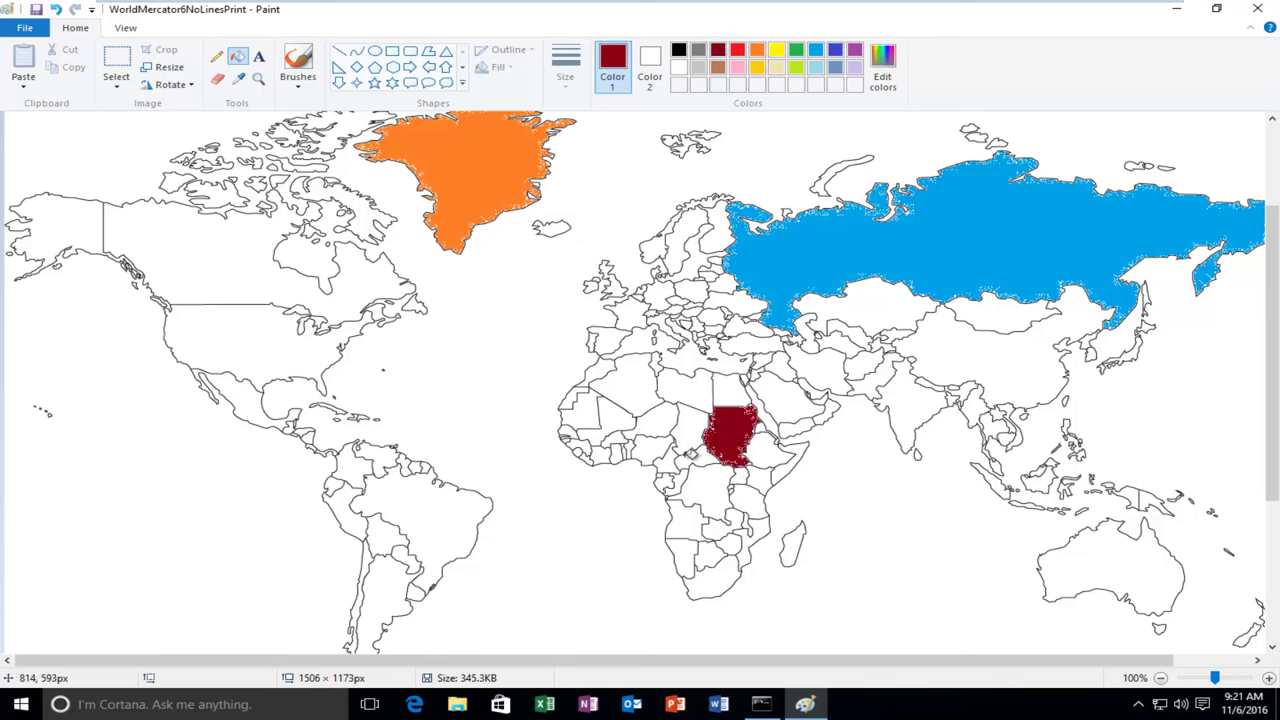
Fill Canada yellow, Brazil light grey and Poland red.
left_click(778, 55)
left_click(230, 236)
left_click(700, 68)
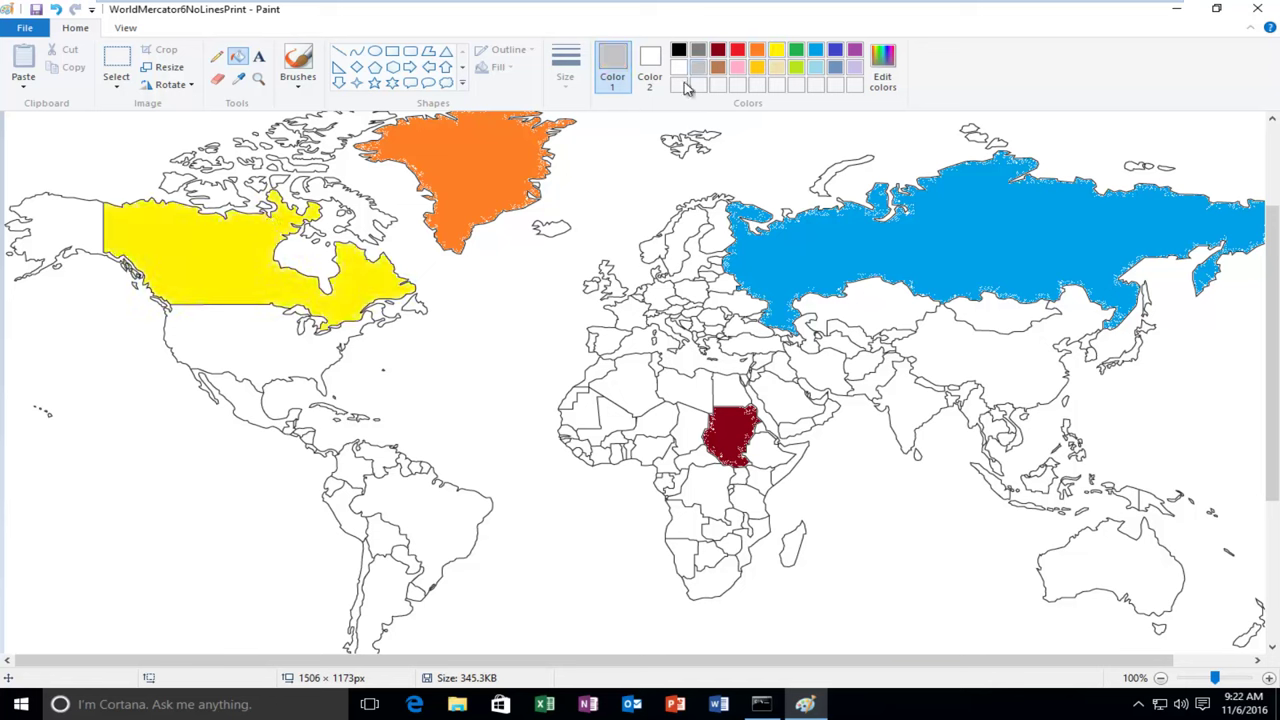
left_click(446, 538)
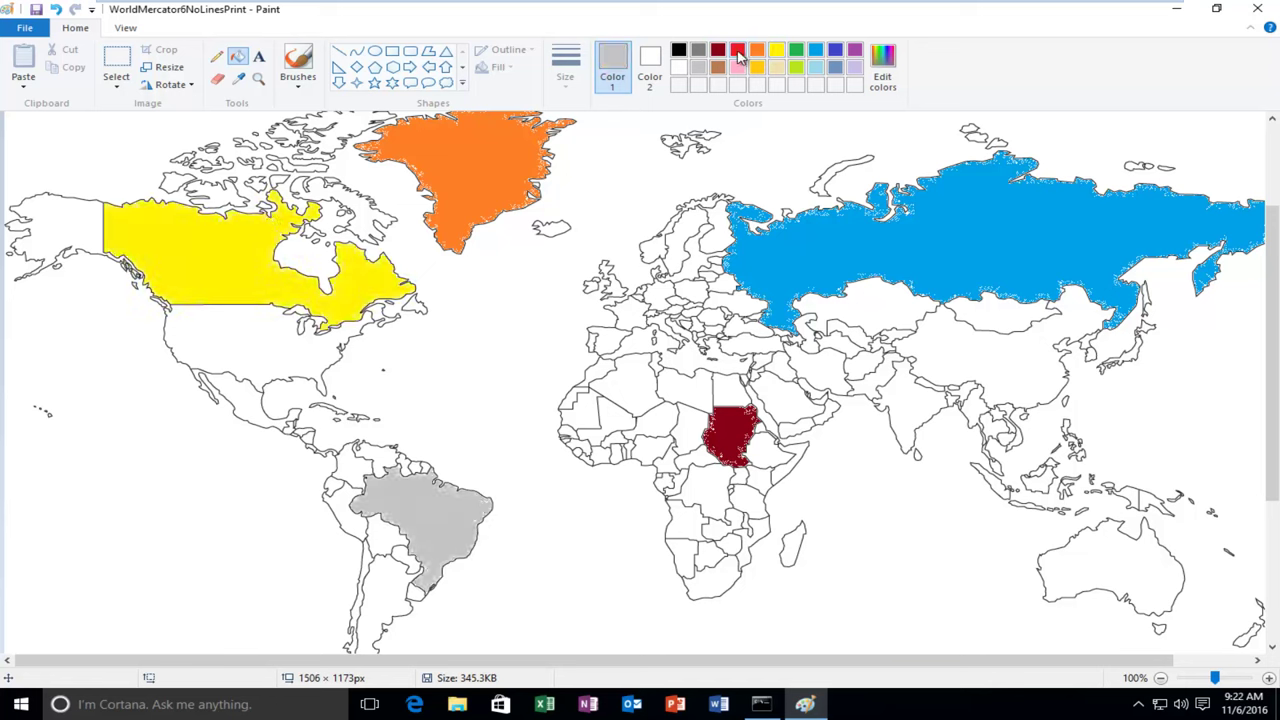
left_click(737, 52)
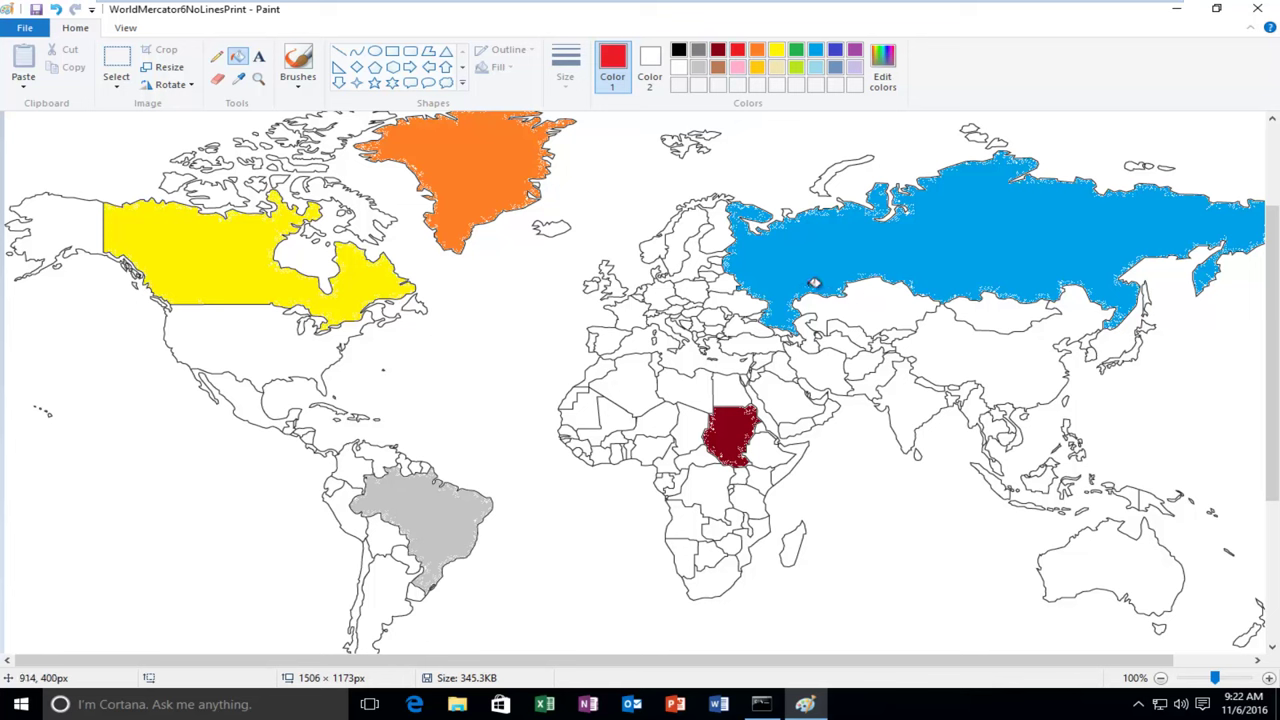
left_click(700, 288)
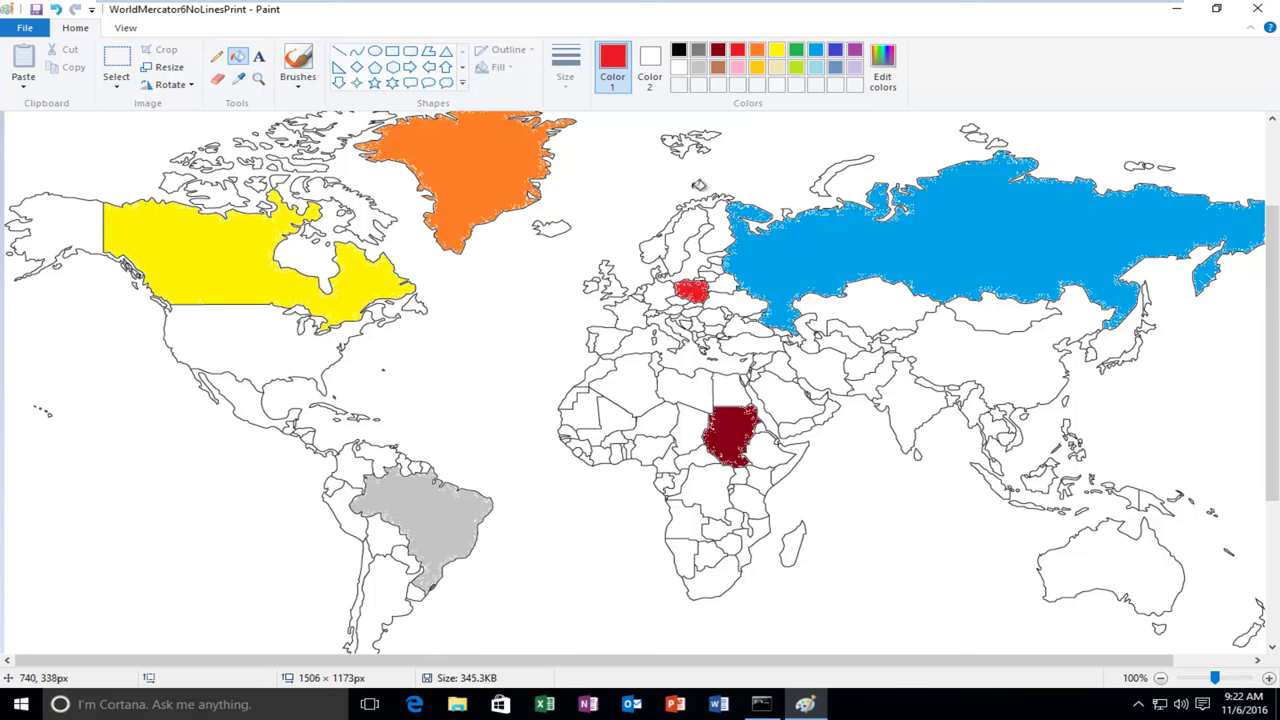
Fill France brown, Iceland lime green and Mexico dark green.
left_click(718, 67)
left_click(630, 315)
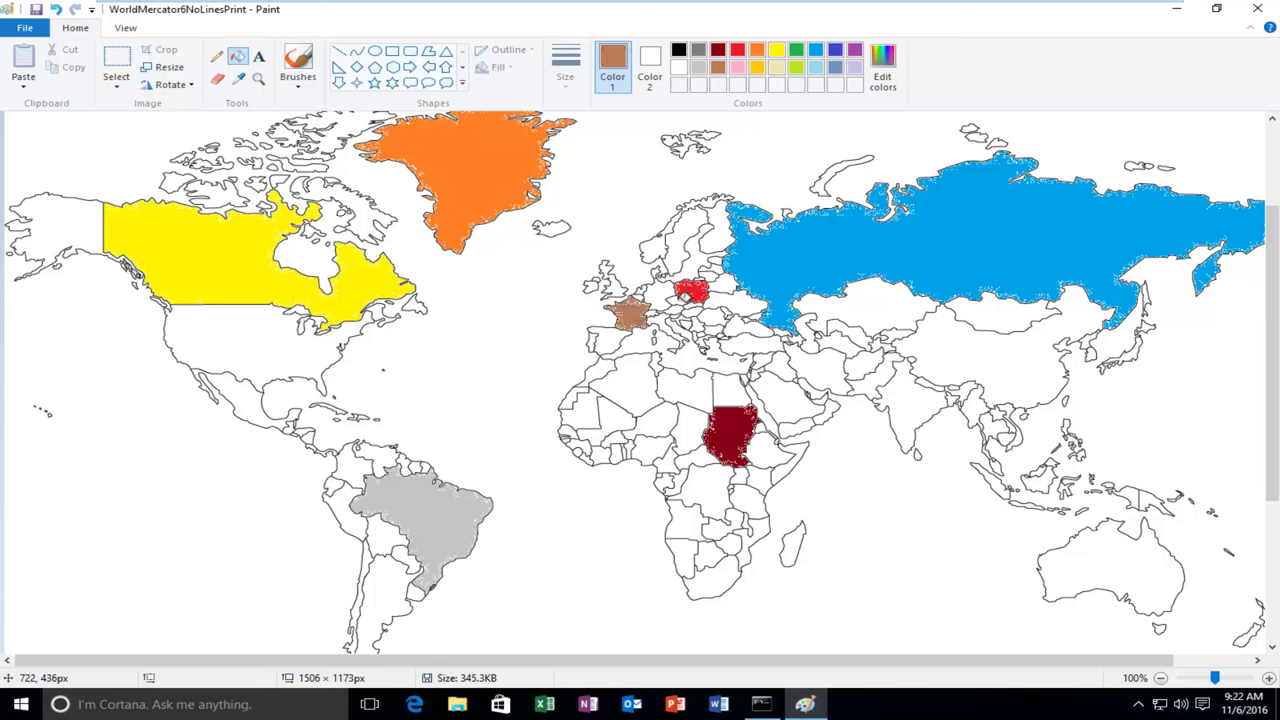
left_click(796, 67)
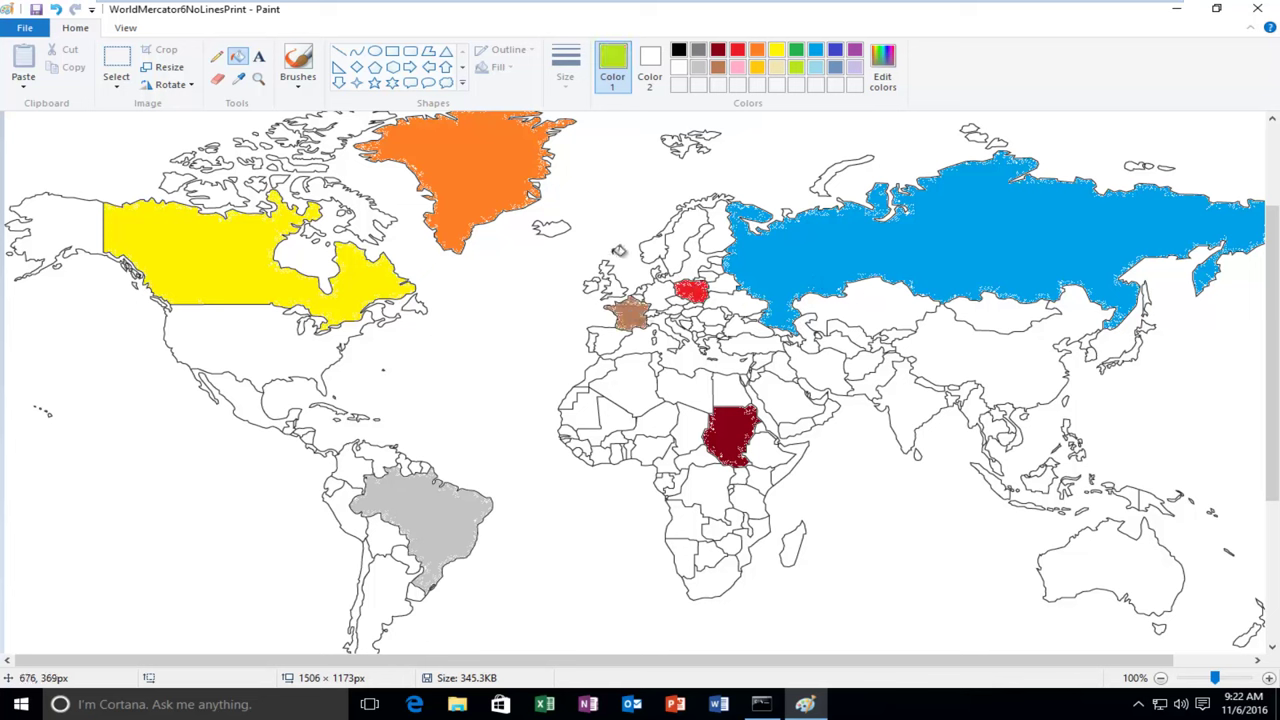
left_click(553, 229)
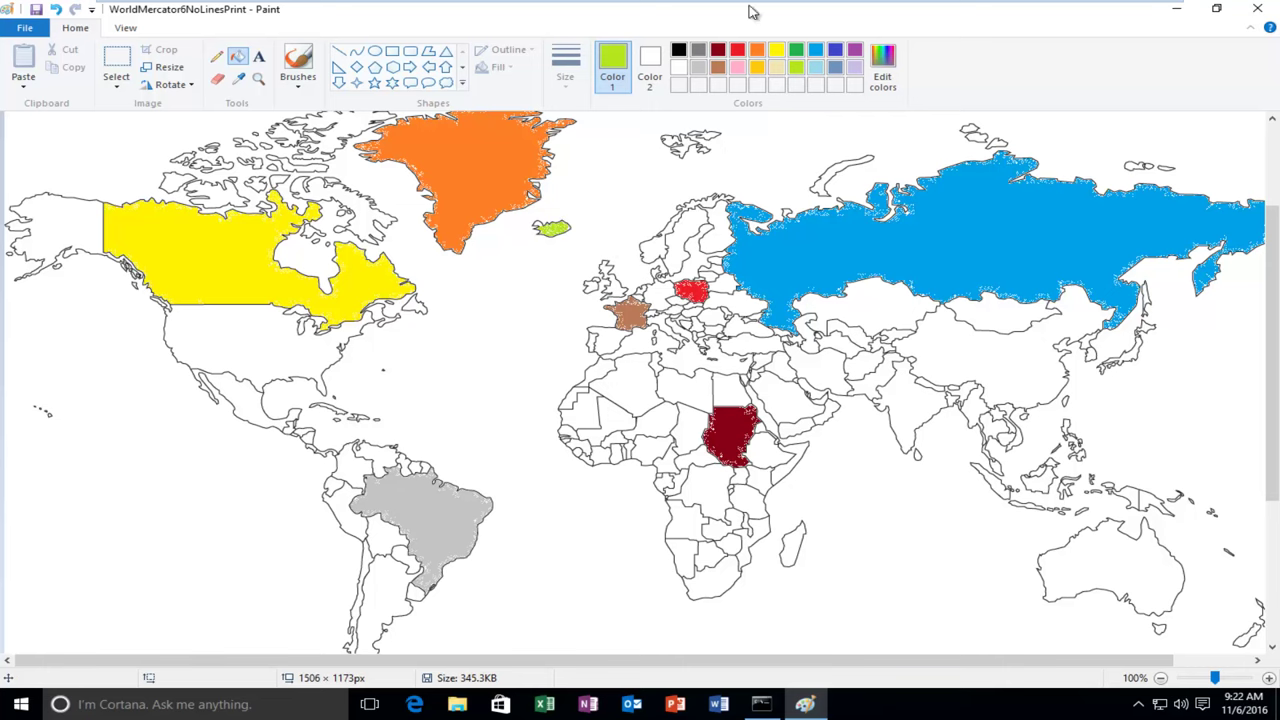
left_click(796, 49)
left_click(260, 408)
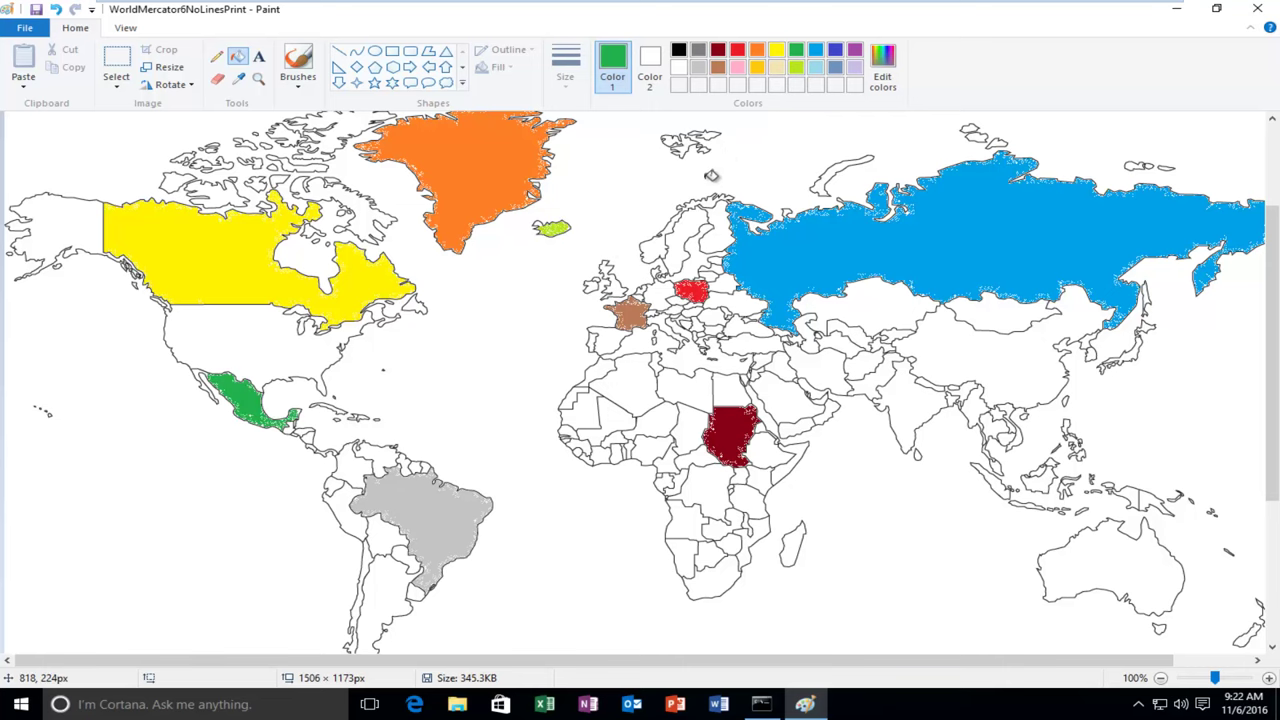
scroll(650, 340, "down", 3)
scroll(638, 393, "up", 4)
scroll(630, 393, "down", 1)
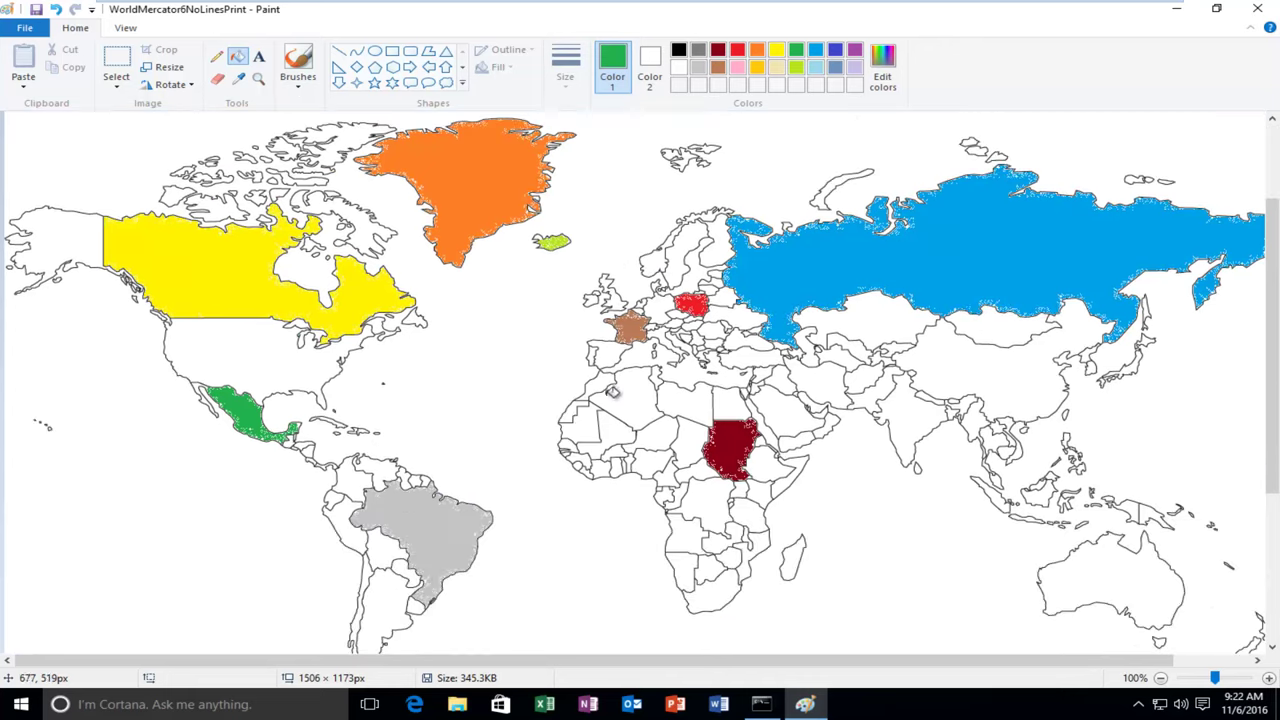